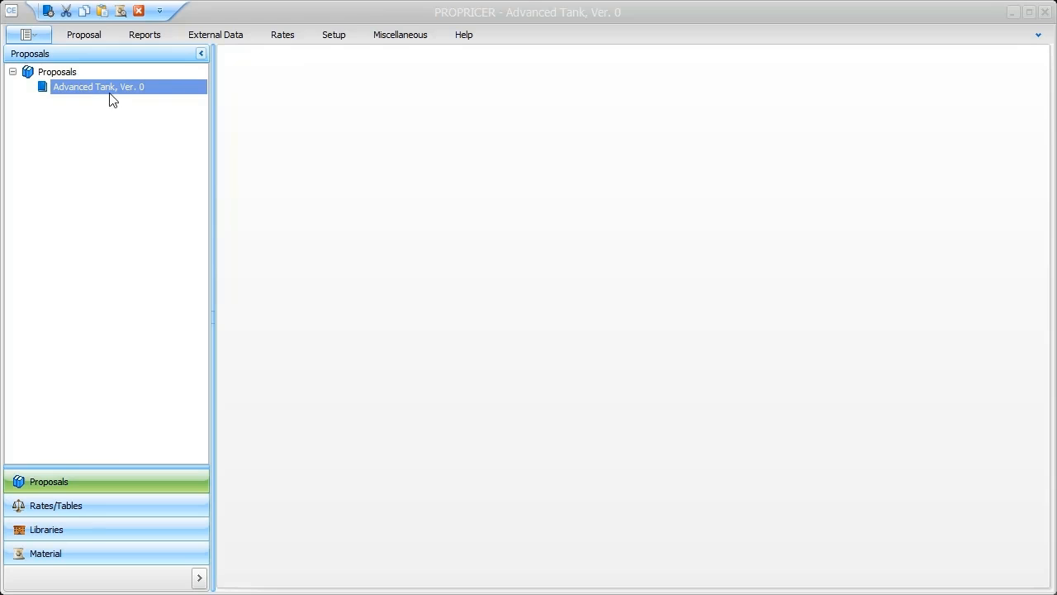
Open the task view of the Advanced Tank, Ver. 0 proposal and enlarge the resource details area below the task list.
click(86, 91)
click(83, 35)
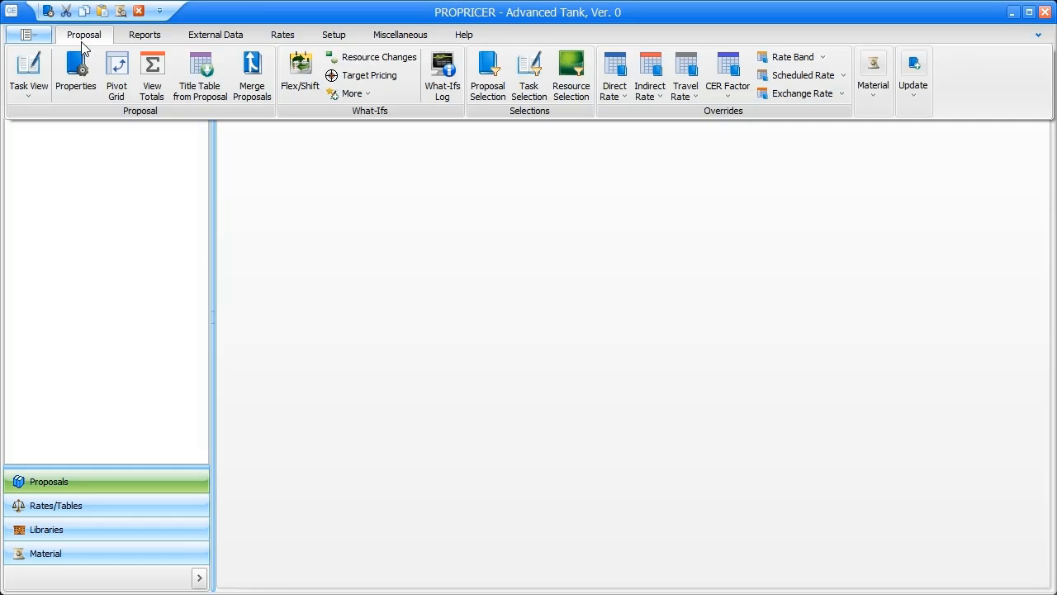
click(34, 74)
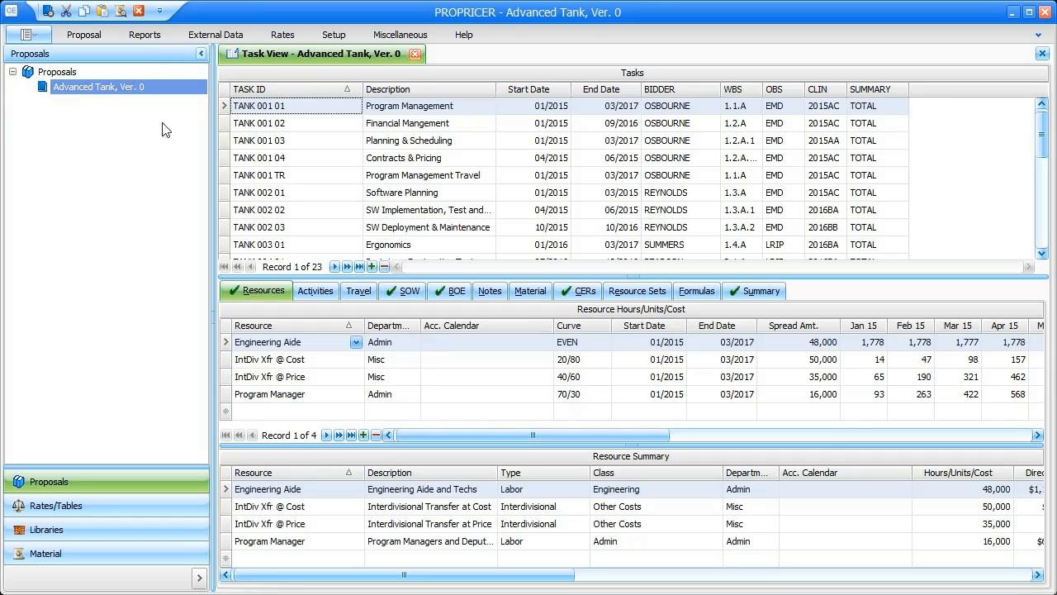
drag(601, 281, 600, 234)
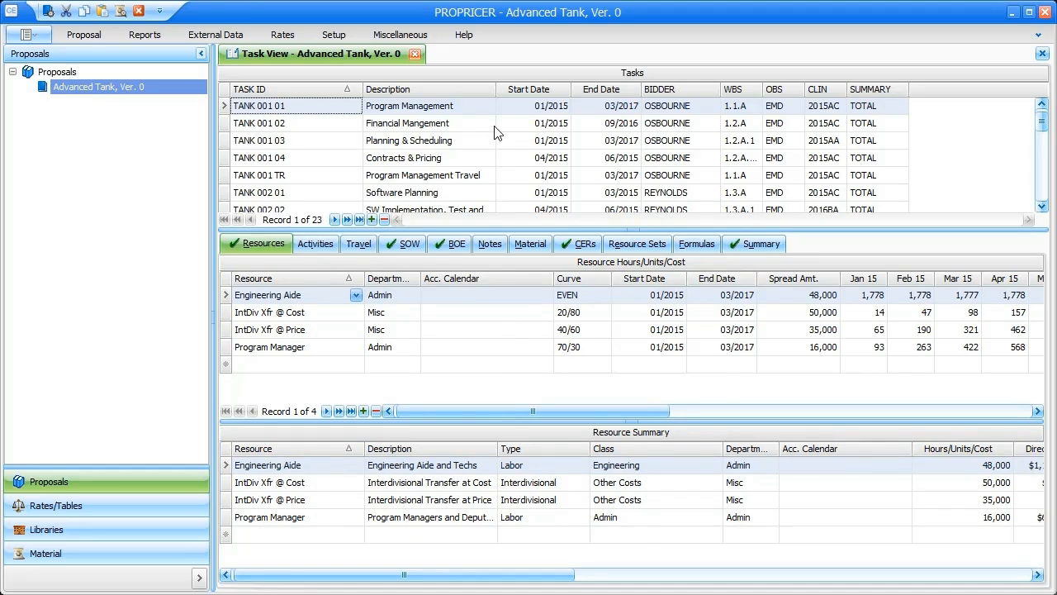
Show the Type column in the Tasks grid.
right_click(494, 128)
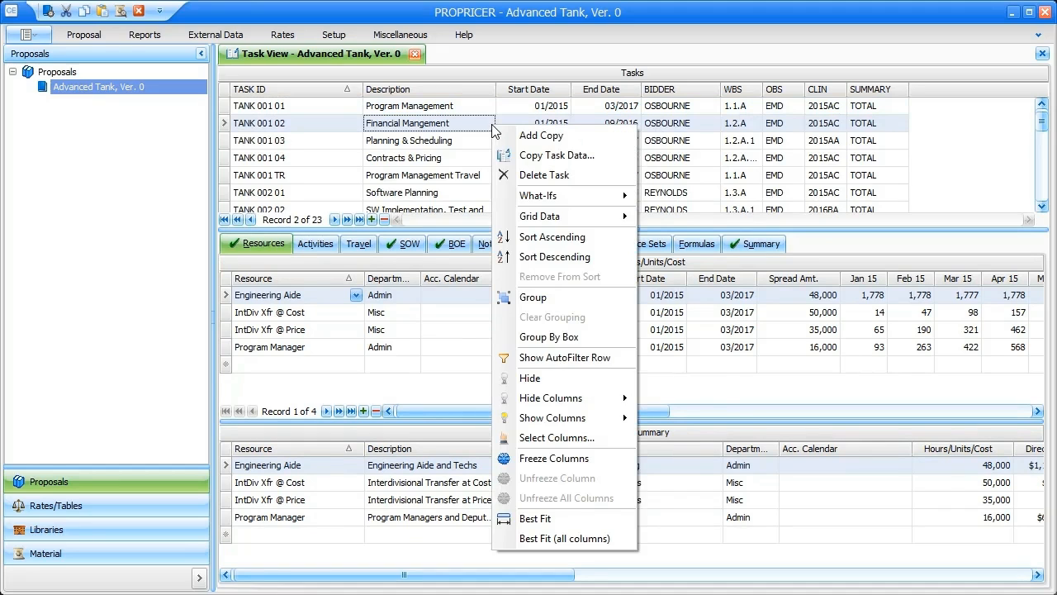
click(620, 445)
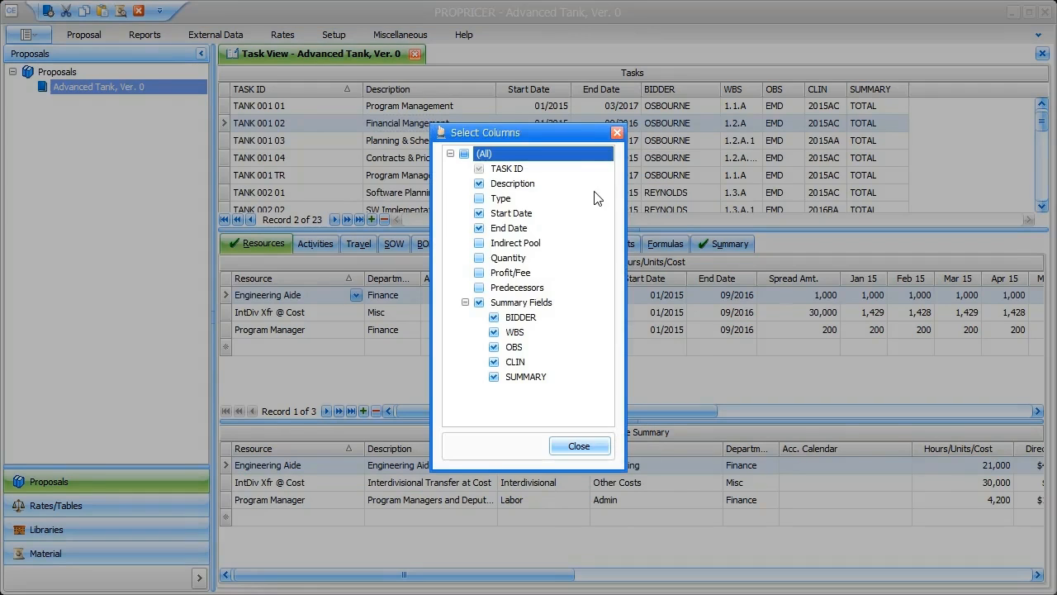
click(479, 199)
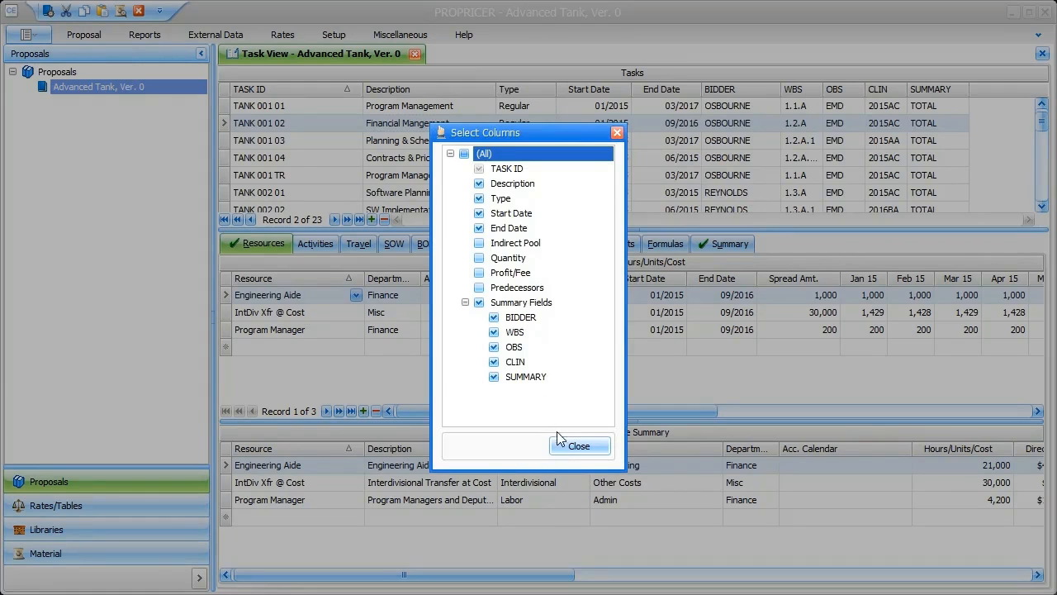
click(578, 446)
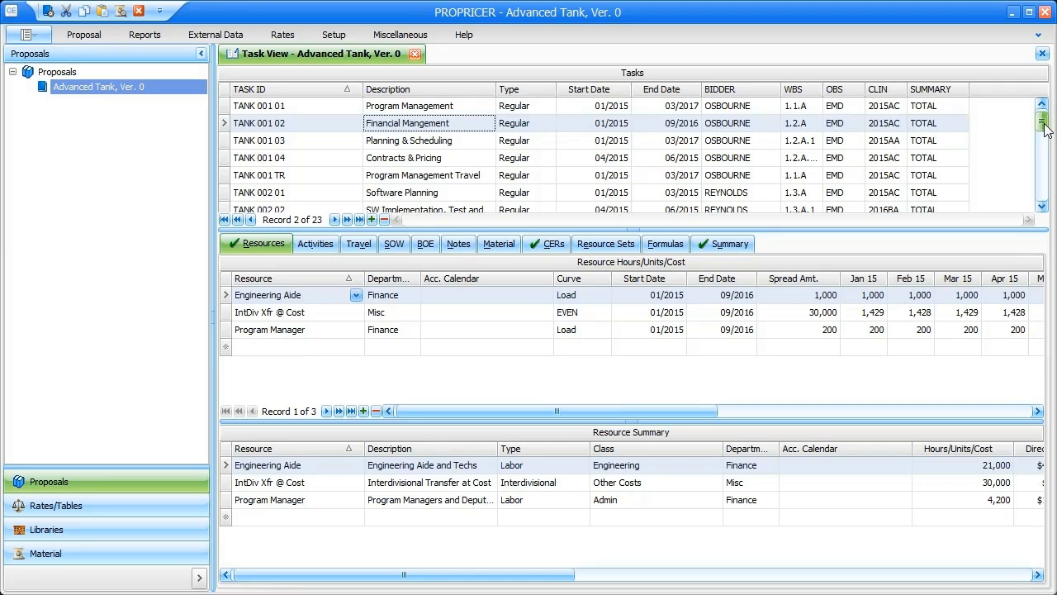
Add a new task at the end of the task list with ID TANK 005 01a and type Summary.
drag(1046, 128, 1046, 198)
click(316, 192)
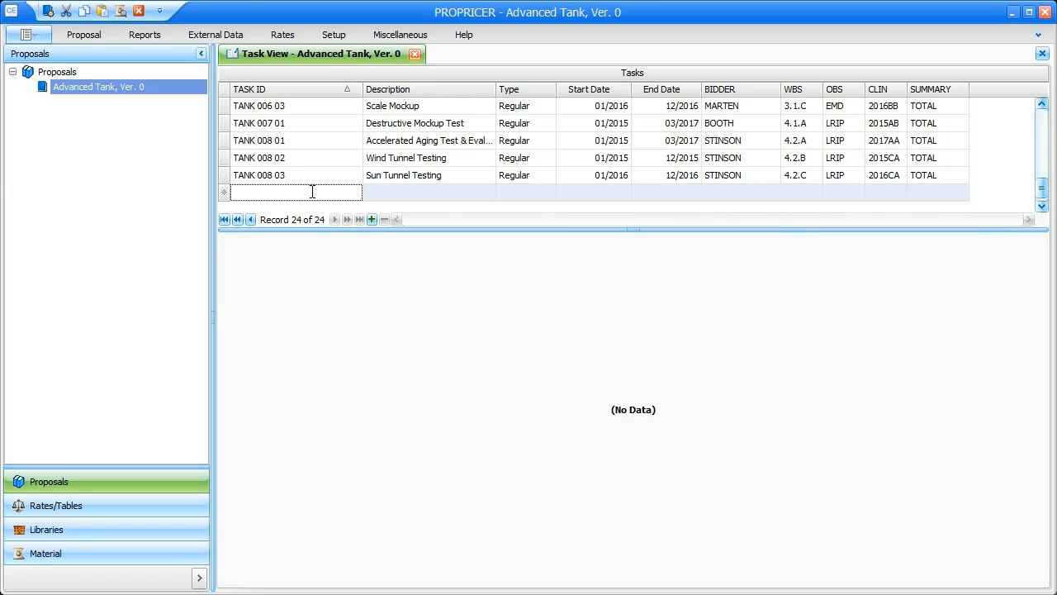
text(TANK 005 01a)
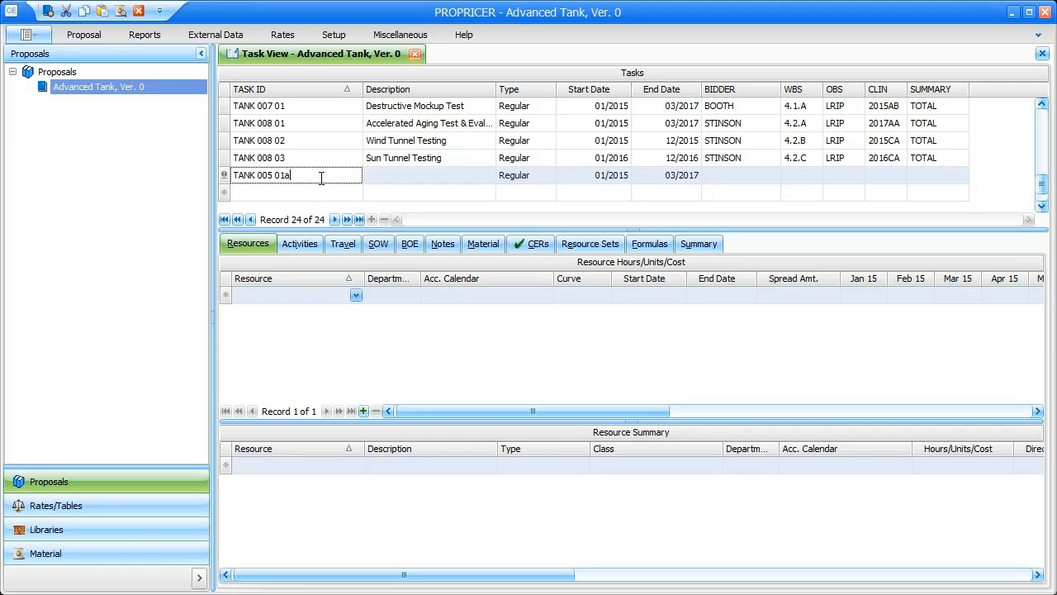
click(537, 180)
click(549, 177)
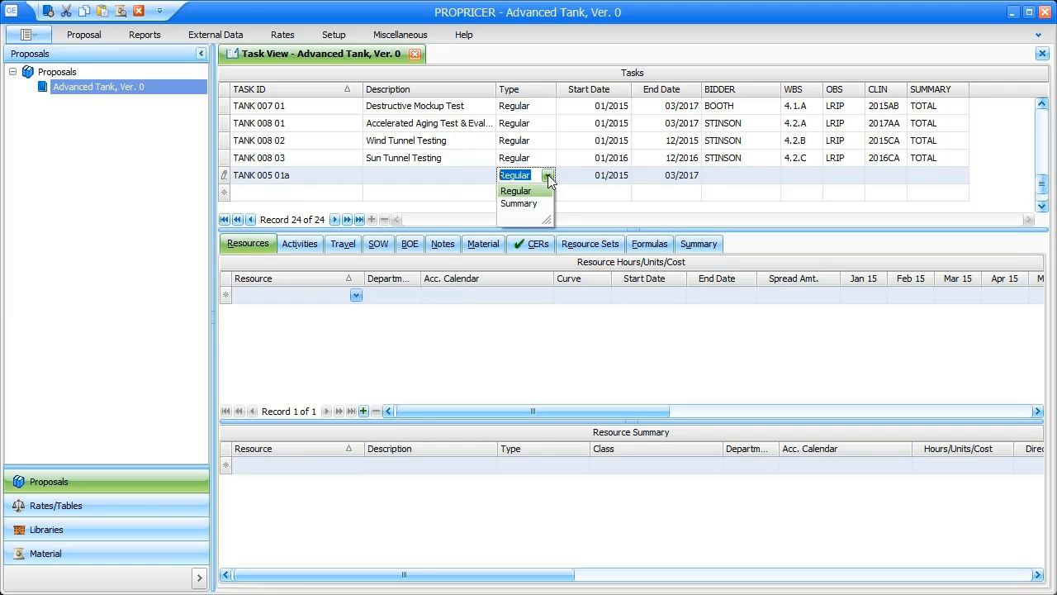
click(529, 204)
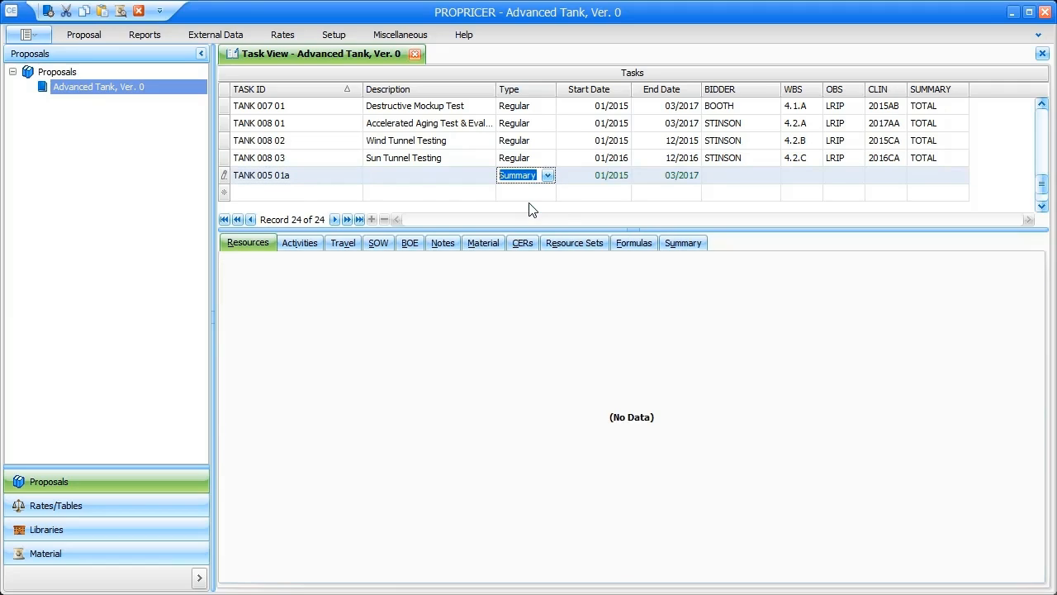
Enter Warranty Costs as the description of task TANK 005 01a and assign its bidder.
click(423, 180)
text(W)
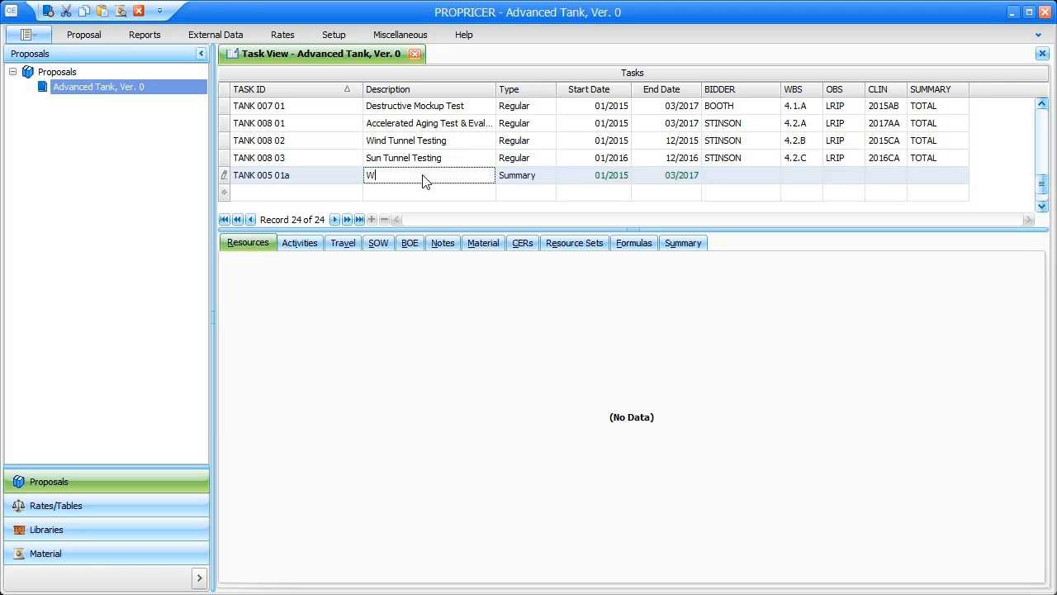
text(arranty Costs)
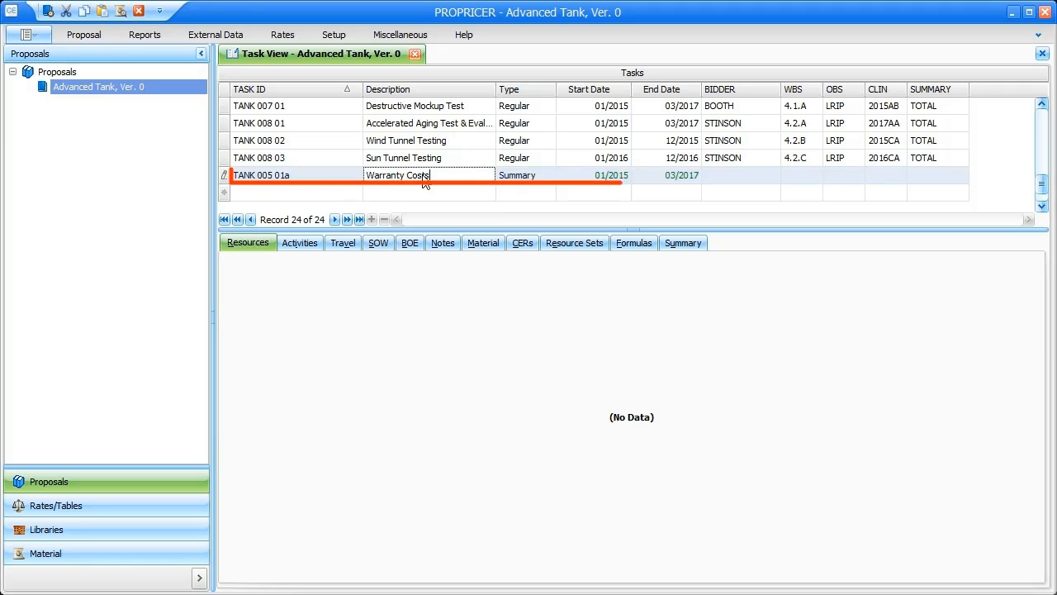
key(Tab)
key(Tab)
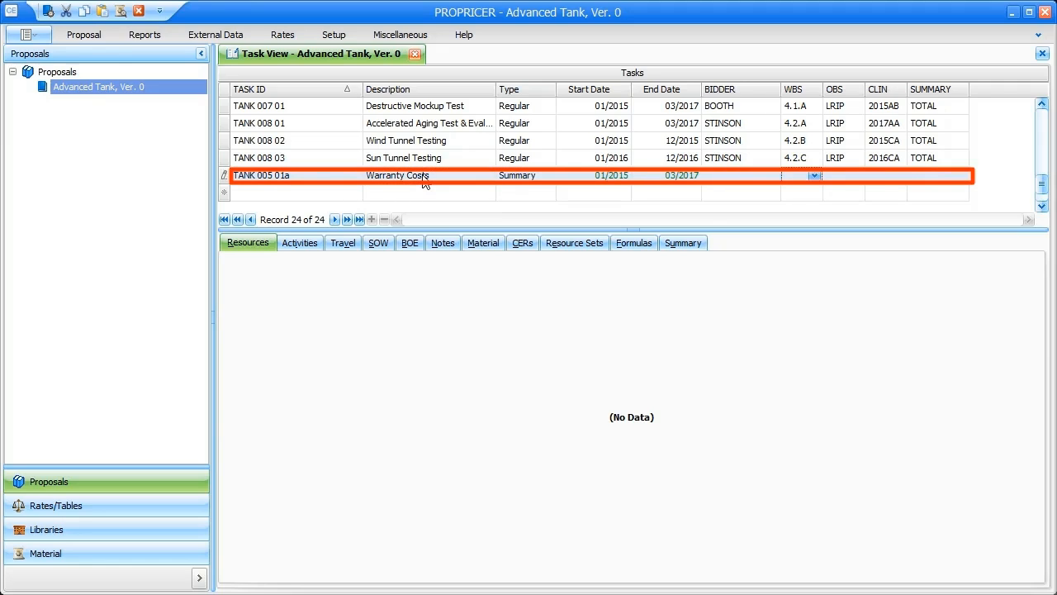
click(774, 177)
click(773, 176)
click(752, 212)
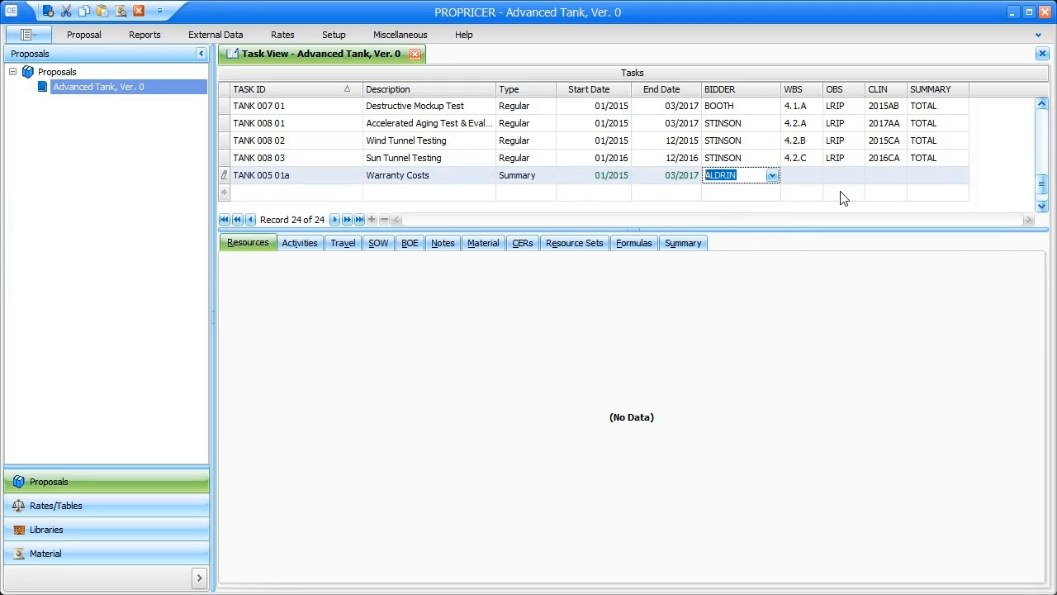
Set the WBS of task TANK 005 01a to 2.3.A and its OBS to IOT&E.
click(818, 181)
click(814, 176)
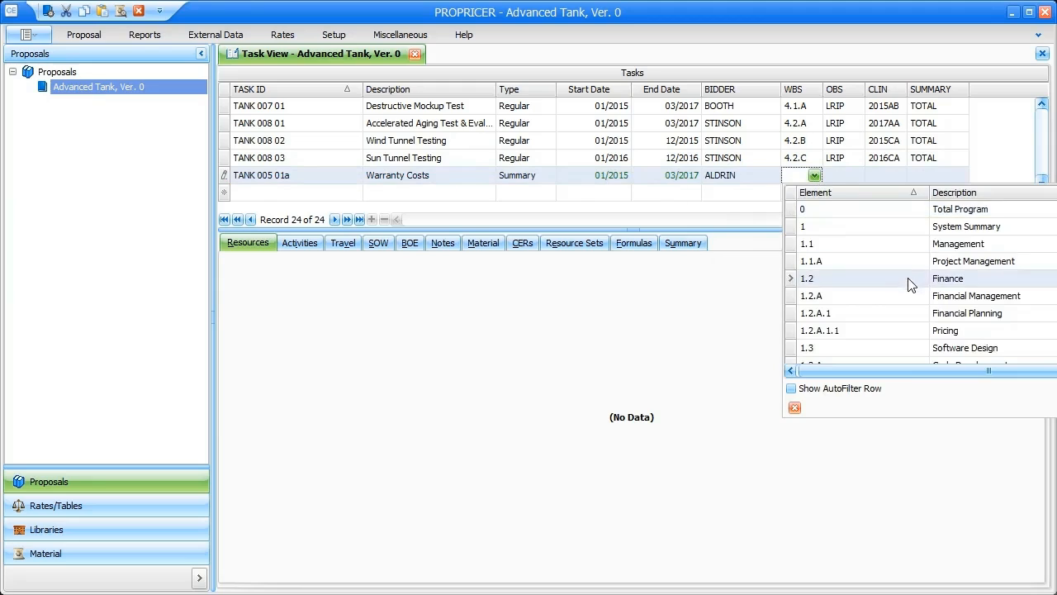
scroll(868, 281, down, 3)
scroll(902, 300, down, 4)
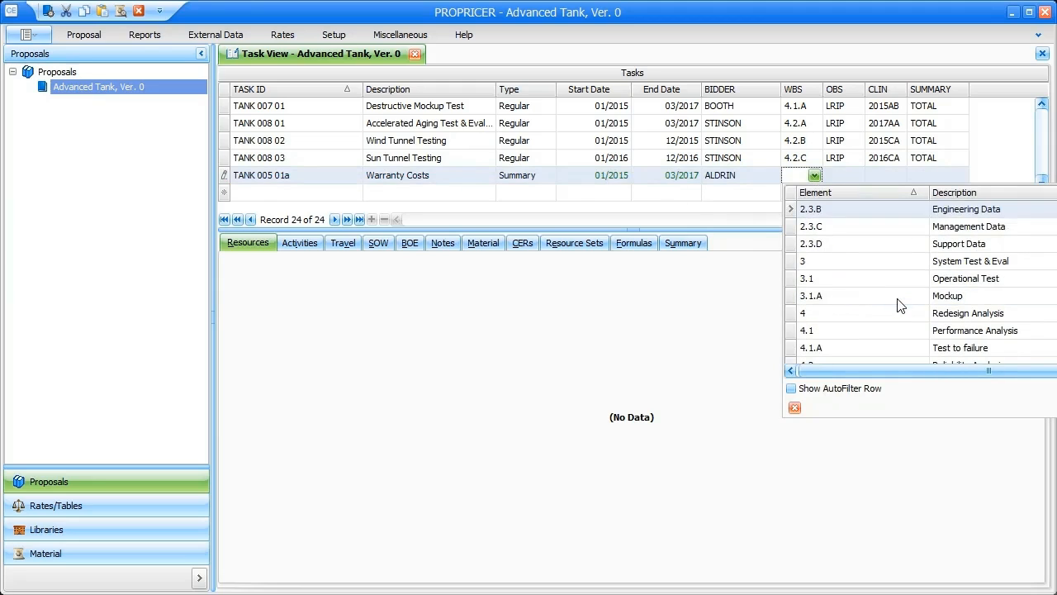
scroll(859, 221, up, 1)
click(854, 213)
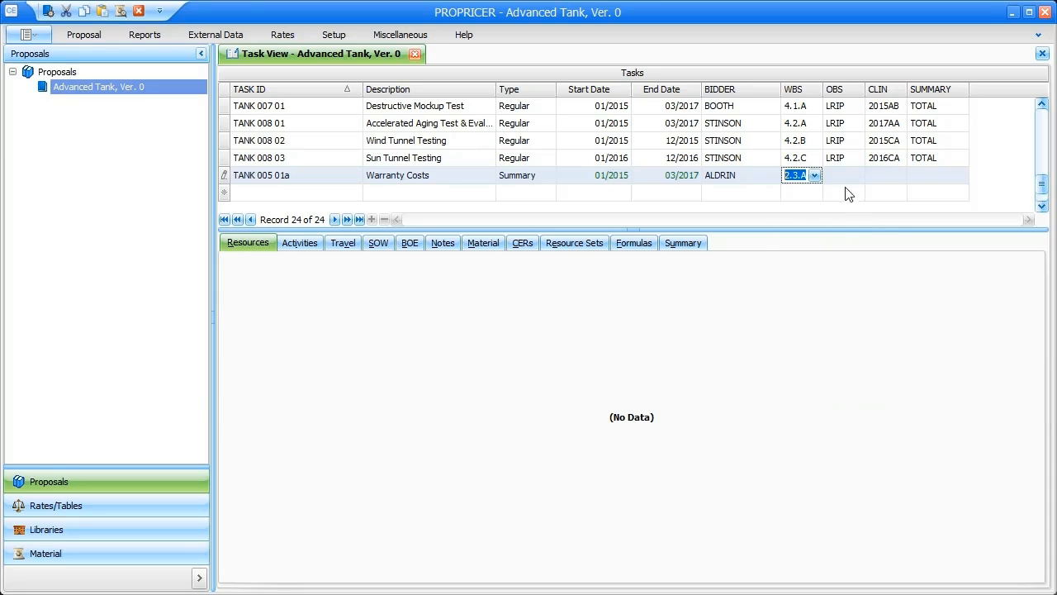
click(846, 176)
click(858, 175)
scroll(911, 296, down, 2)
click(888, 347)
Set the new task's CLIN to 2015AB and its SUMMARY field to TOTAL, and save the task record.
click(894, 170)
text(@))
key(BackSpace)
key(BackSpace)
text(2015AB)
key(Tab)
text(TOTAL)
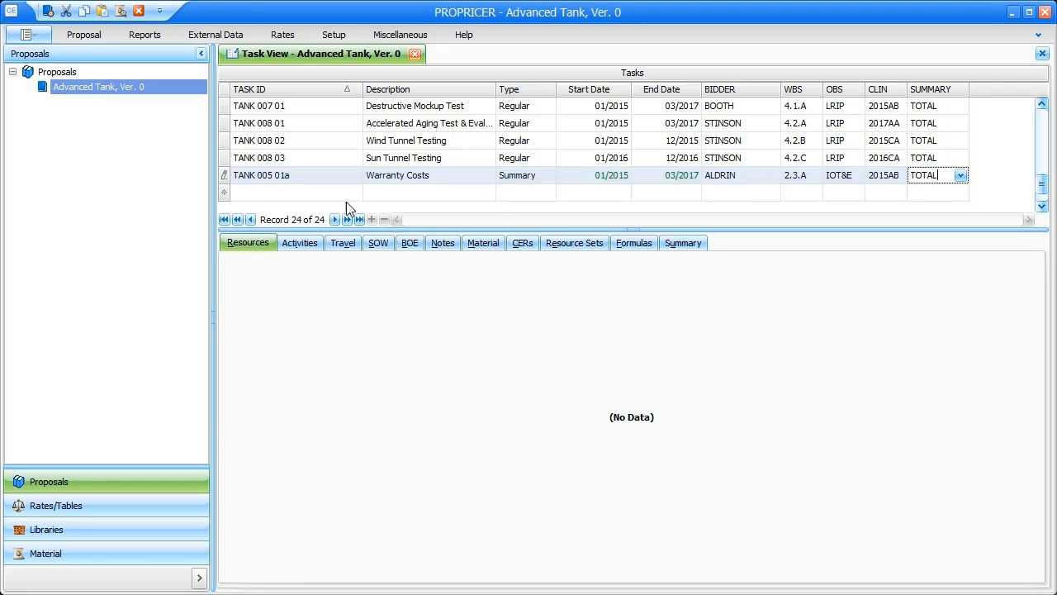
click(224, 175)
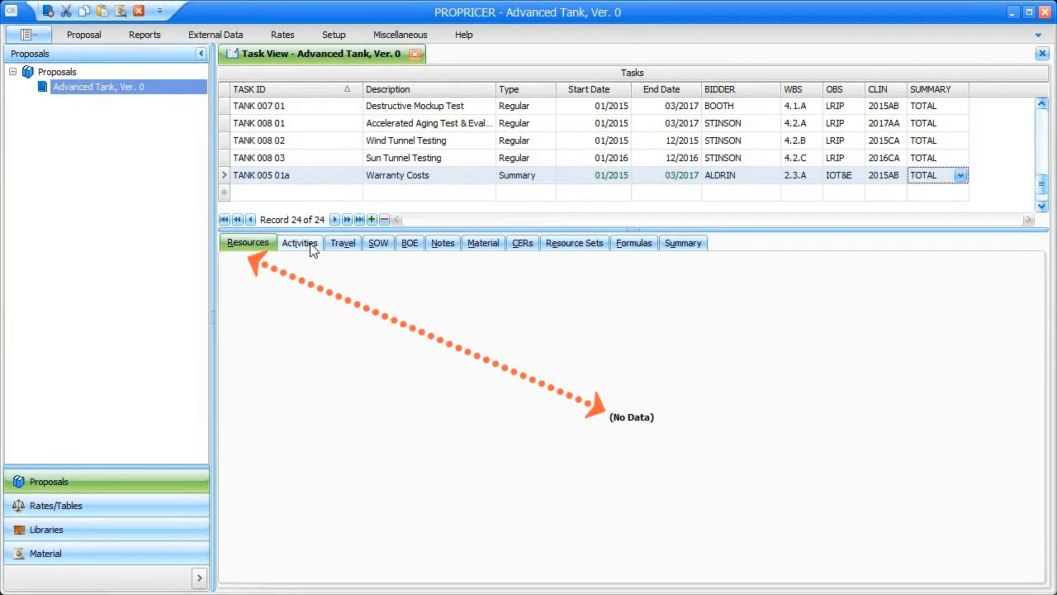
Review the Warranty Costs task's SOW, BOE, notes and material data, and assign the Warranty CER to the task.
click(377, 246)
click(410, 245)
click(448, 245)
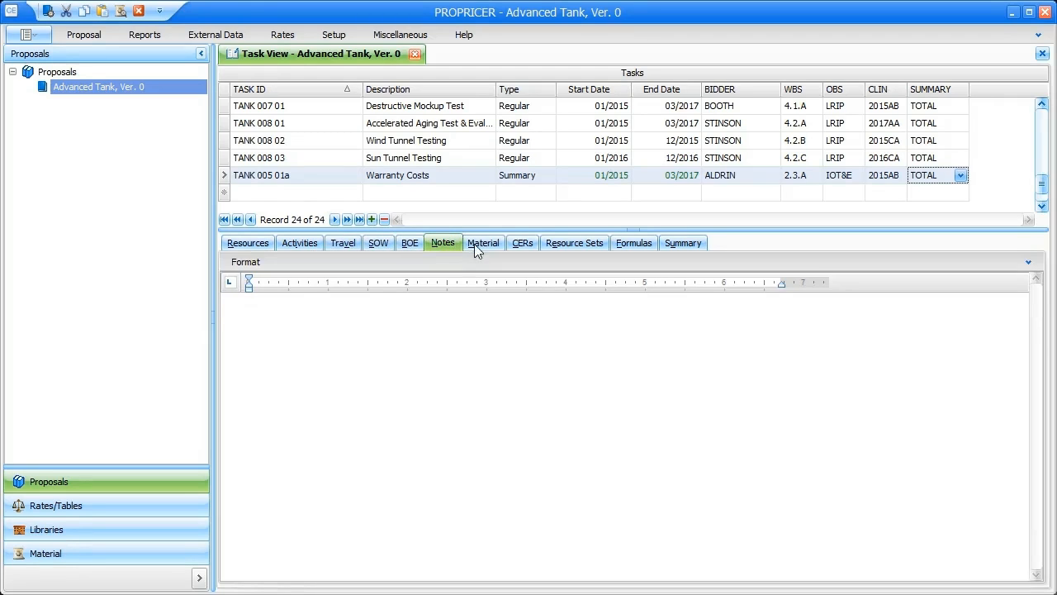
click(500, 243)
click(522, 246)
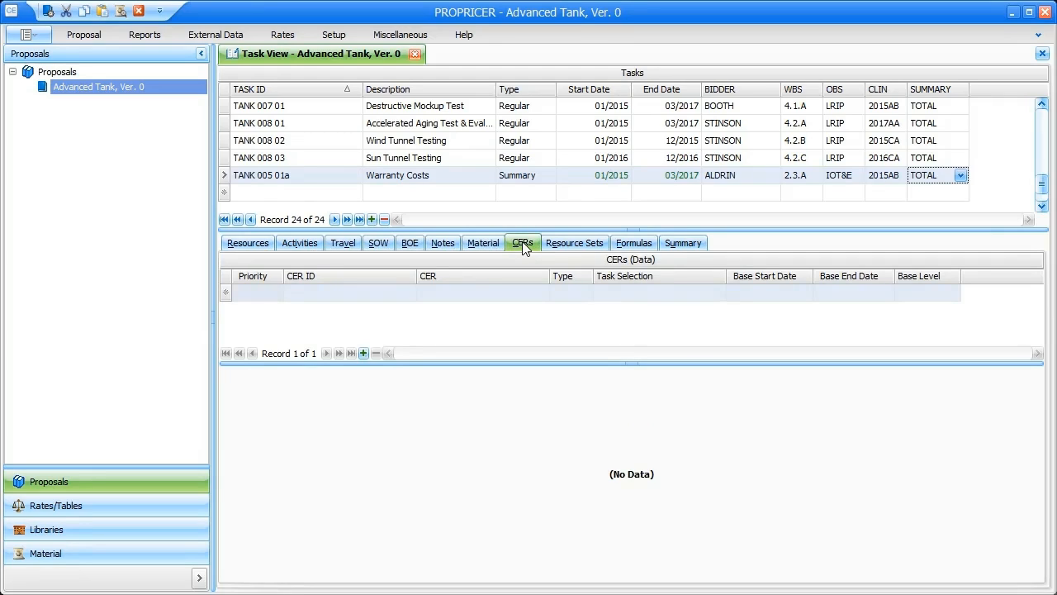
click(542, 298)
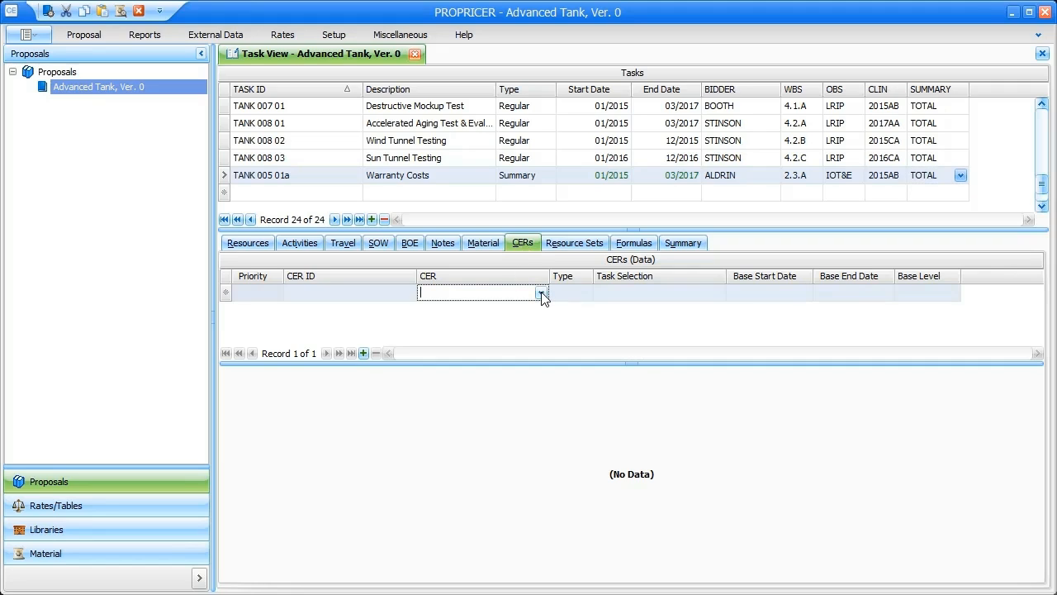
click(541, 294)
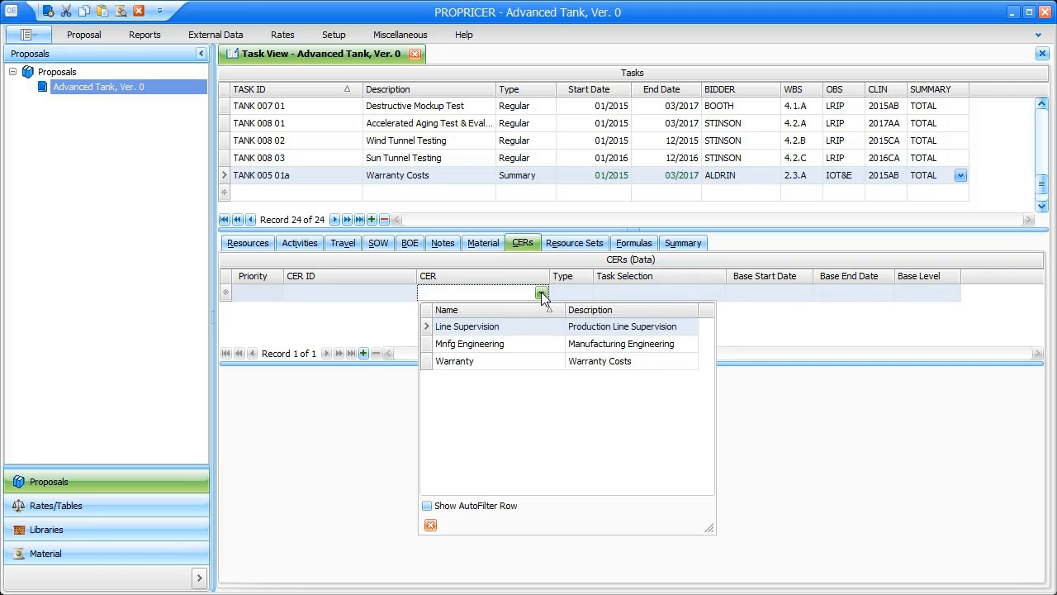
click(475, 361)
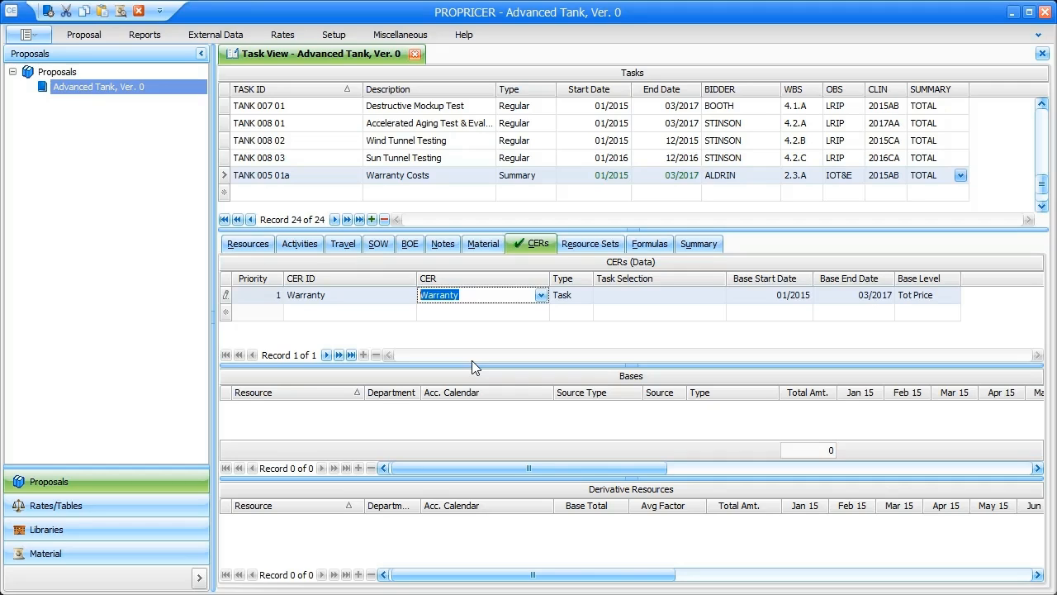
click(226, 296)
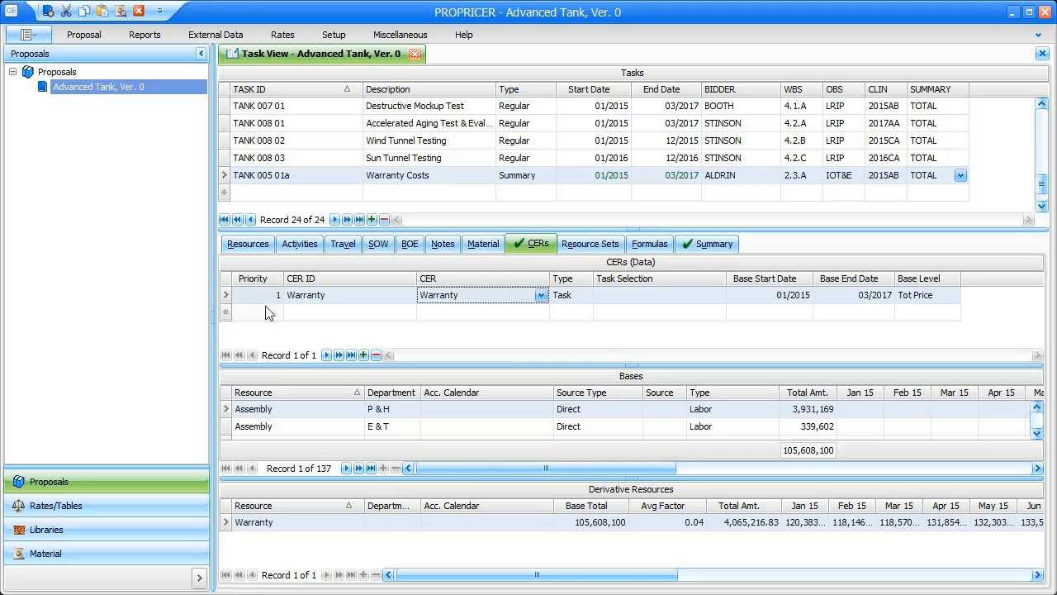
Enlarge the Bases area of the Warranty CER and switch the CER display mode to Structure.
drag(631, 359, 631, 331)
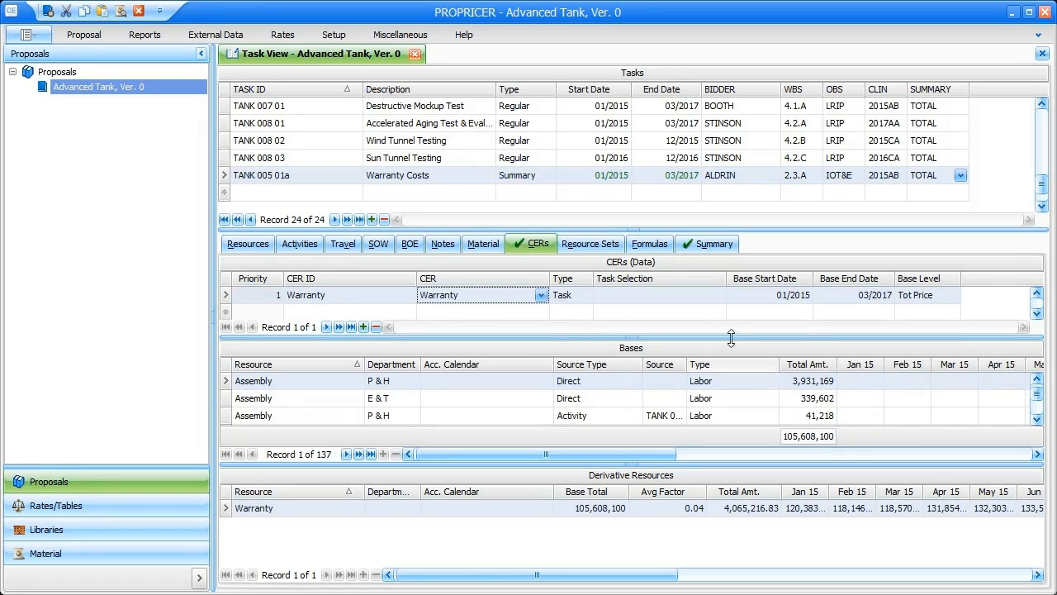
click(708, 301)
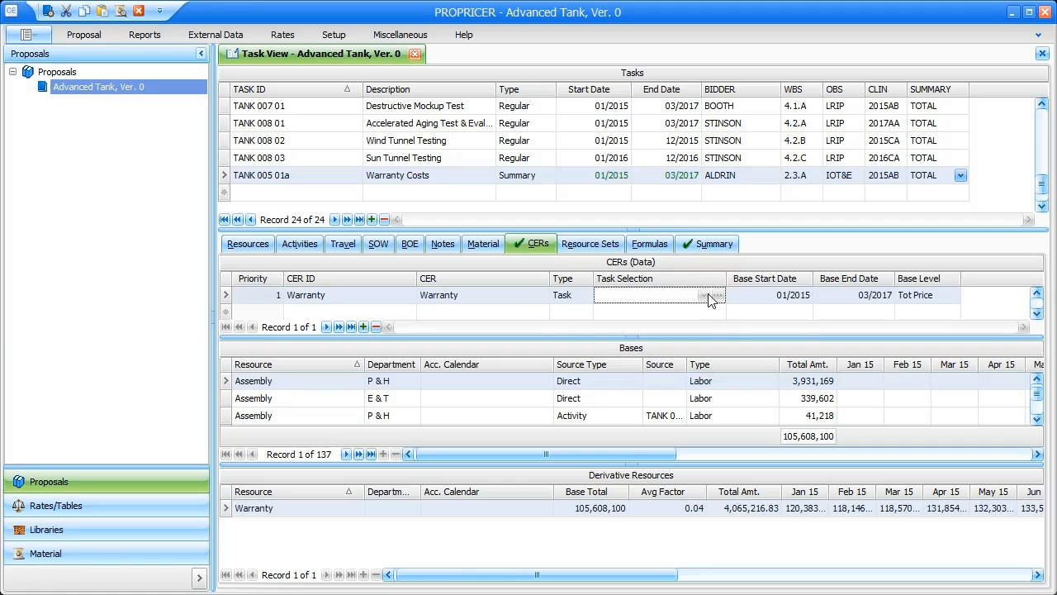
right_click(377, 301)
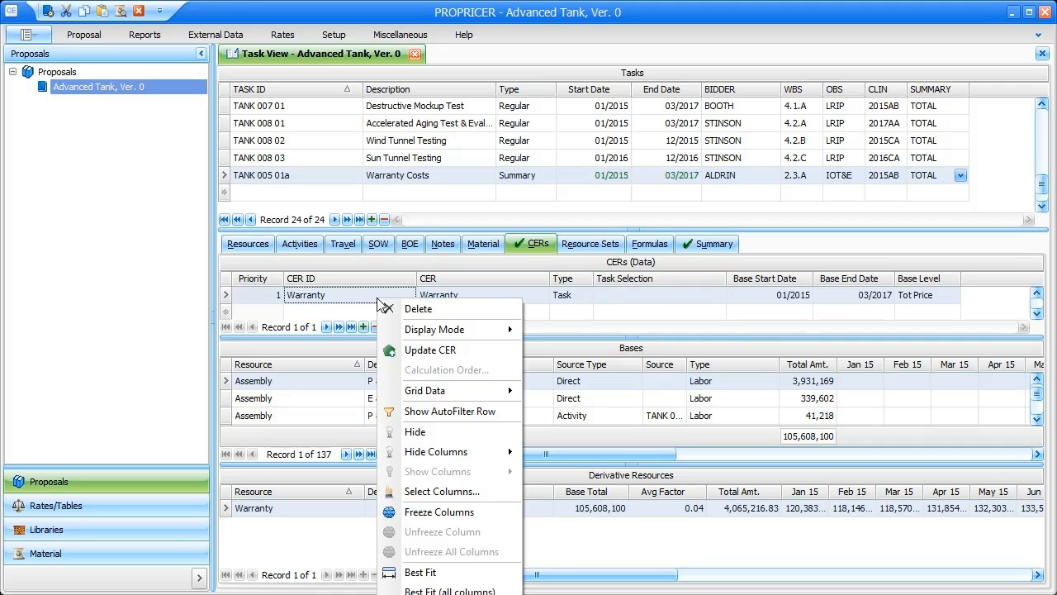
mouse_move(486, 336)
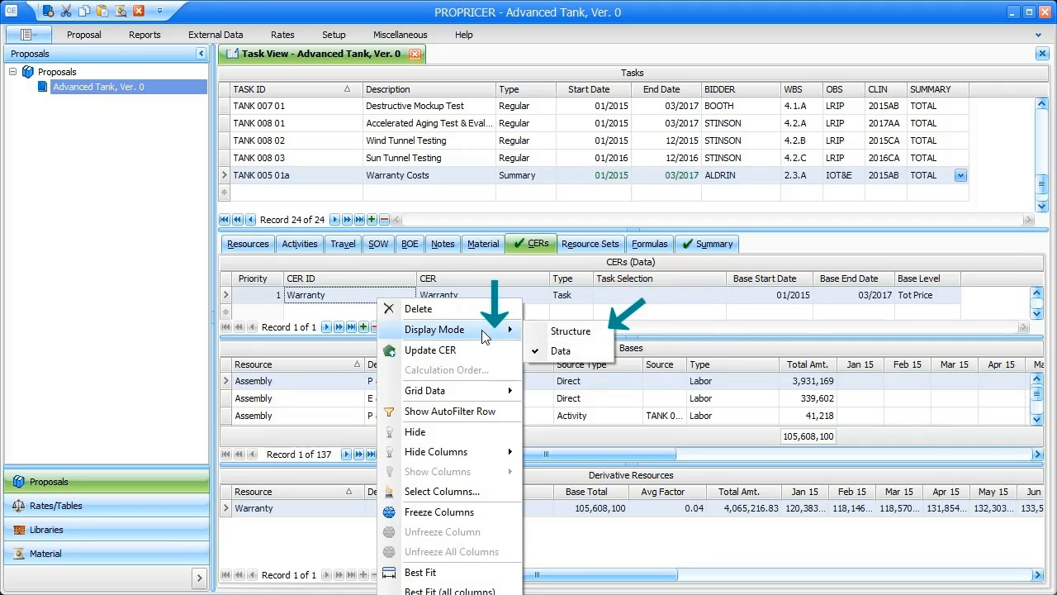
click(608, 333)
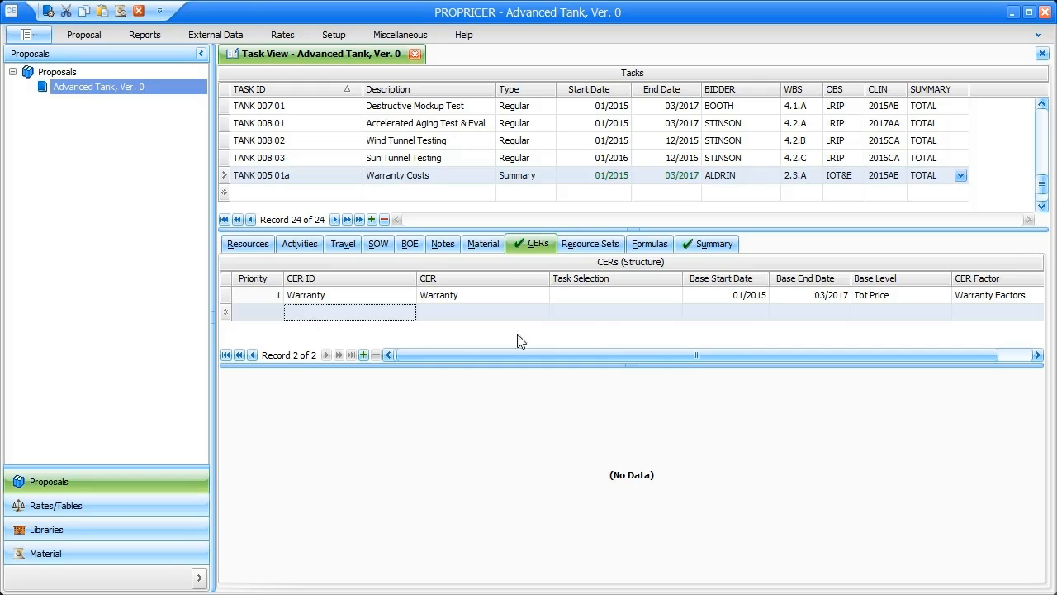
Set the Warranty CER's task selection to WBS 1.1.A.
click(221, 293)
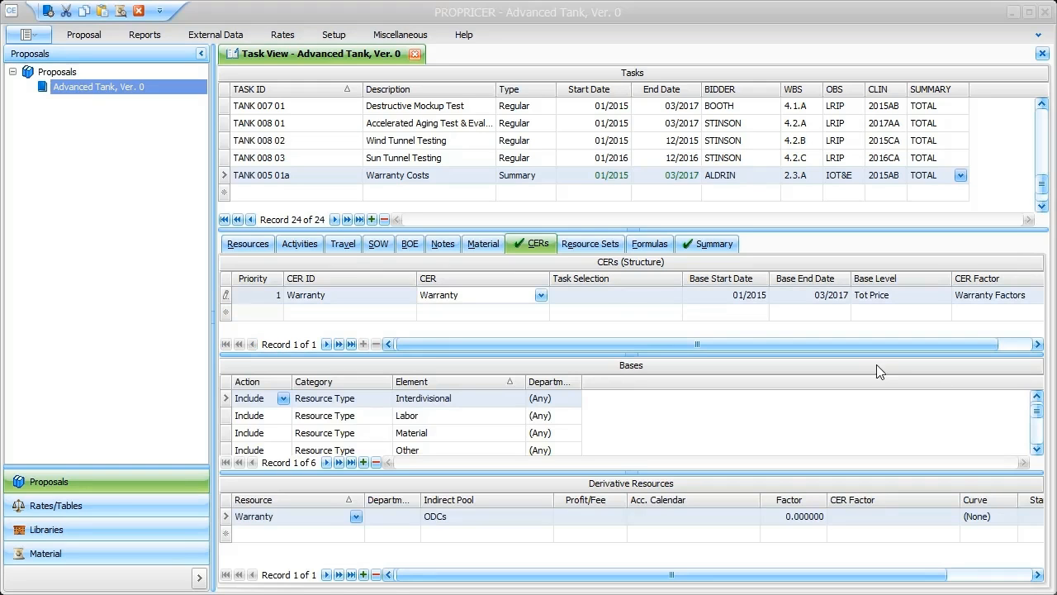
click(665, 299)
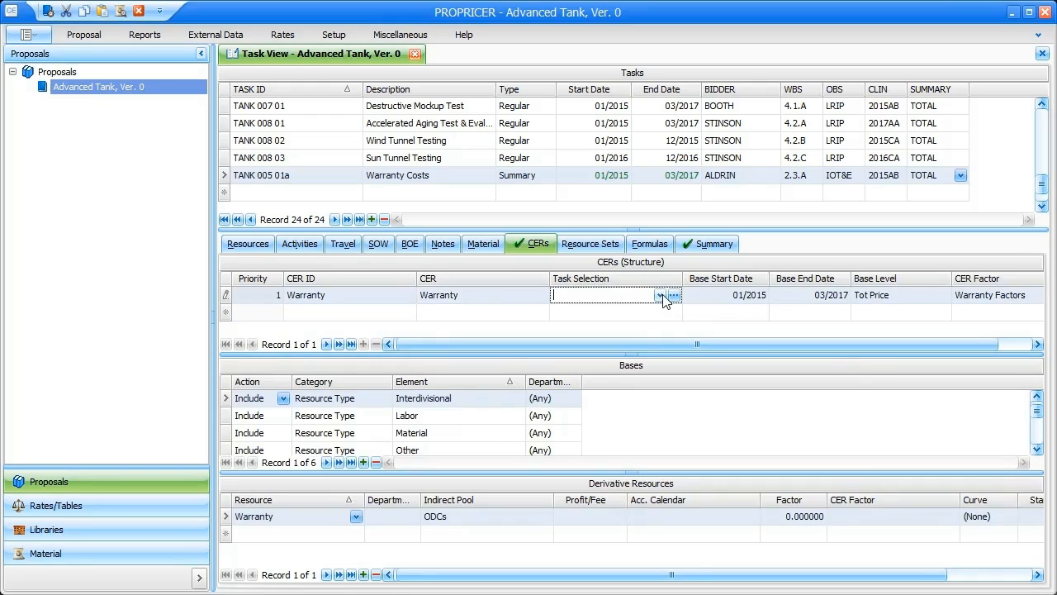
click(661, 296)
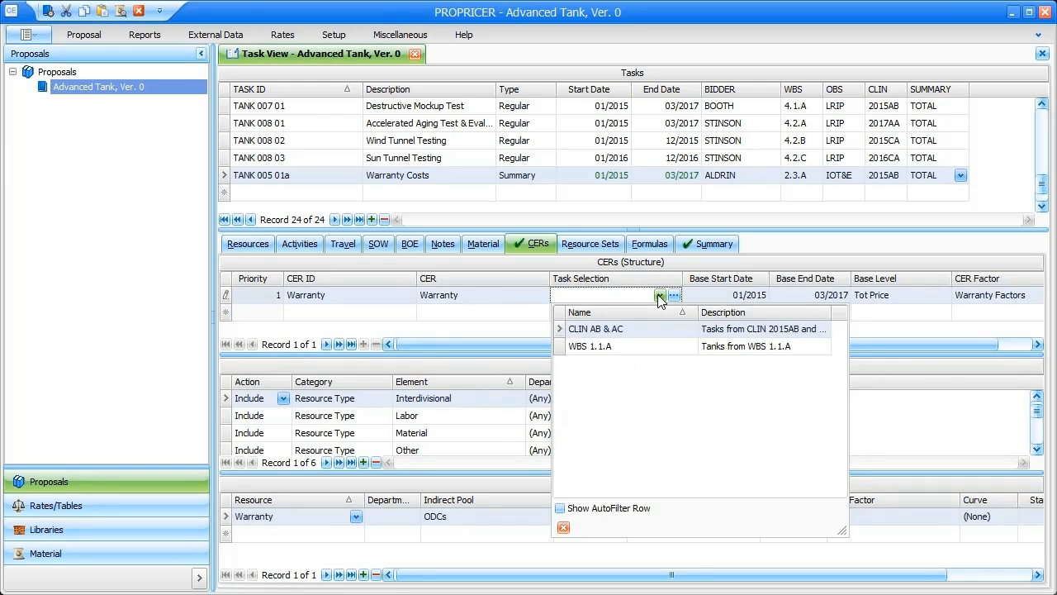
click(596, 347)
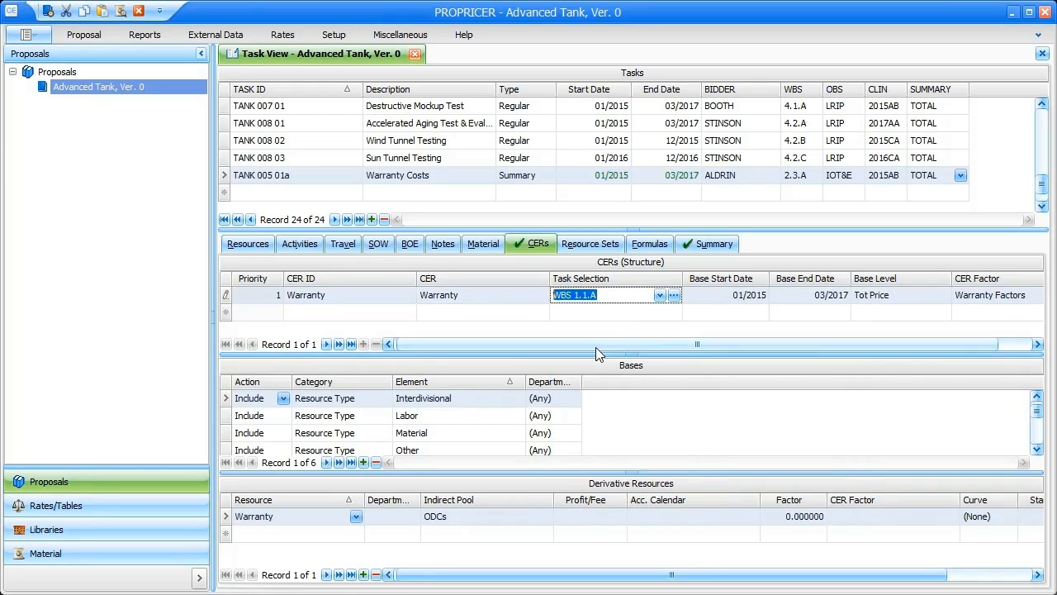
Switch the Warranty CER's display mode to Data.
right_click(226, 295)
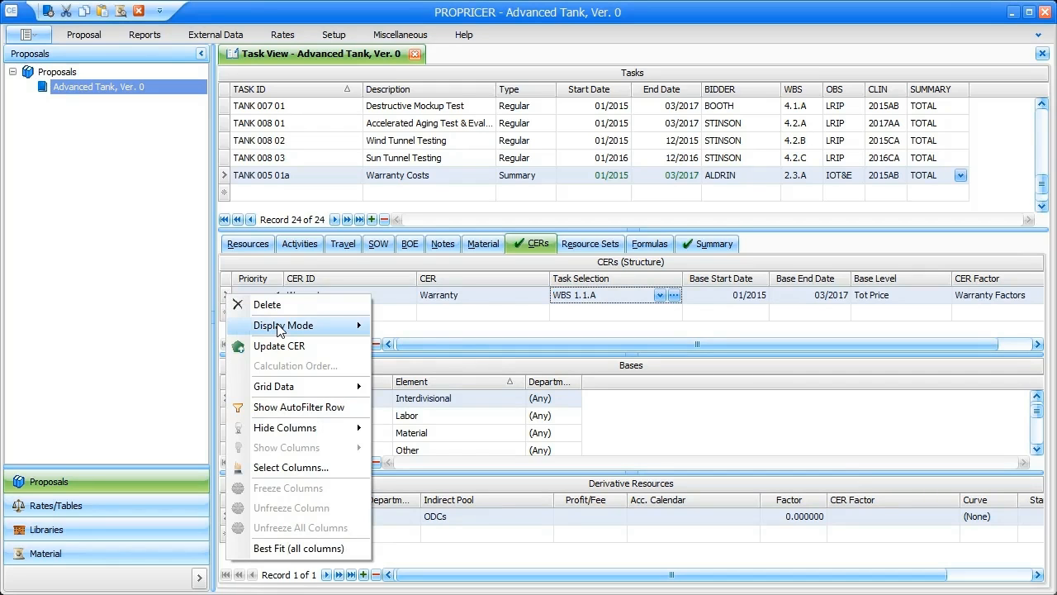
mouse_move(248, 326)
click(437, 347)
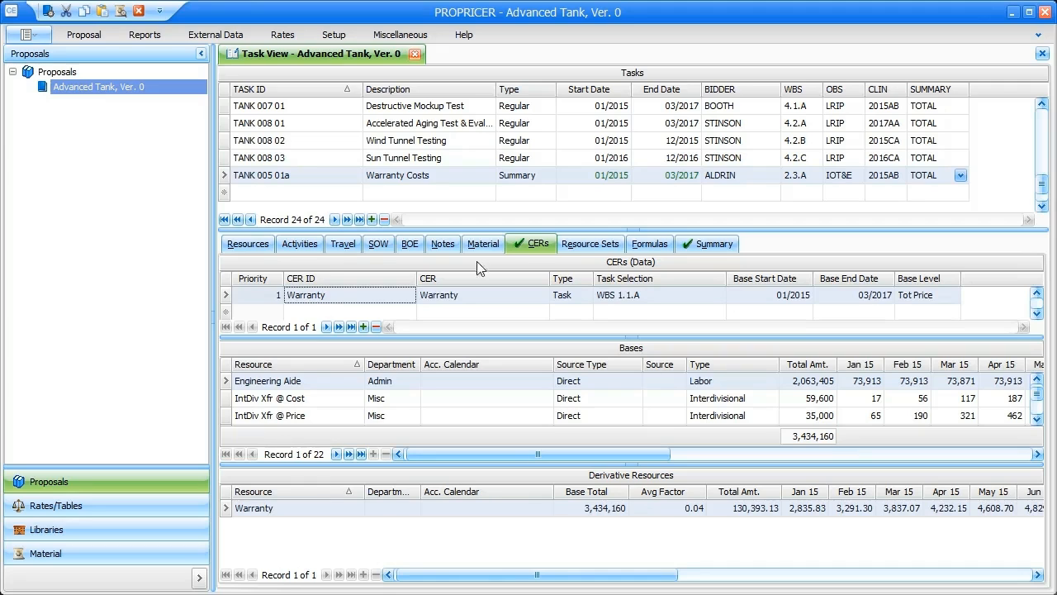
Run the Task Cost Summary report for the Advanced Tank proposal on screen, with CLIN as the summary field.
click(145, 36)
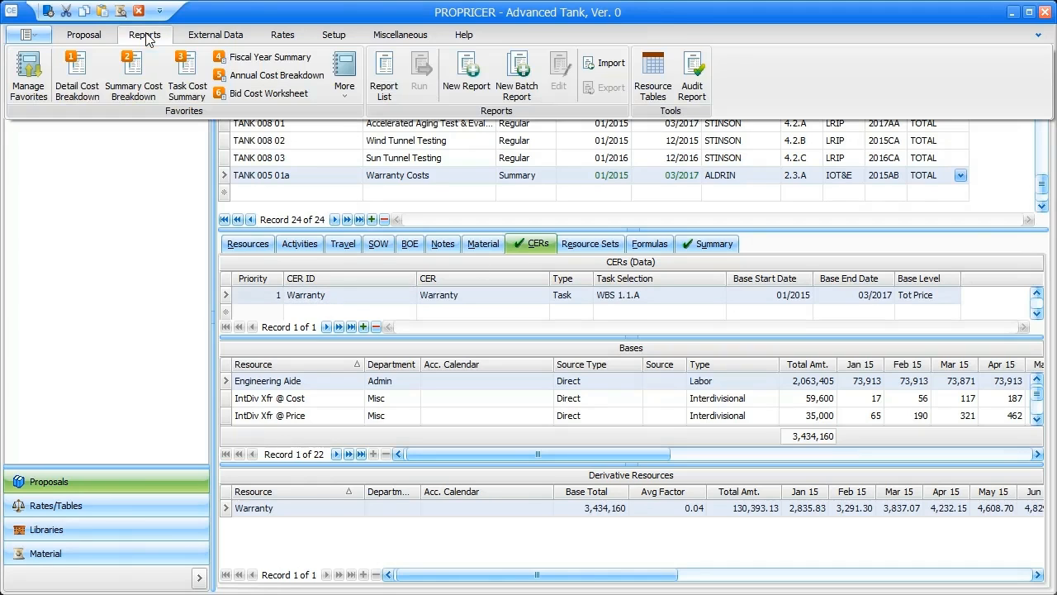
click(184, 74)
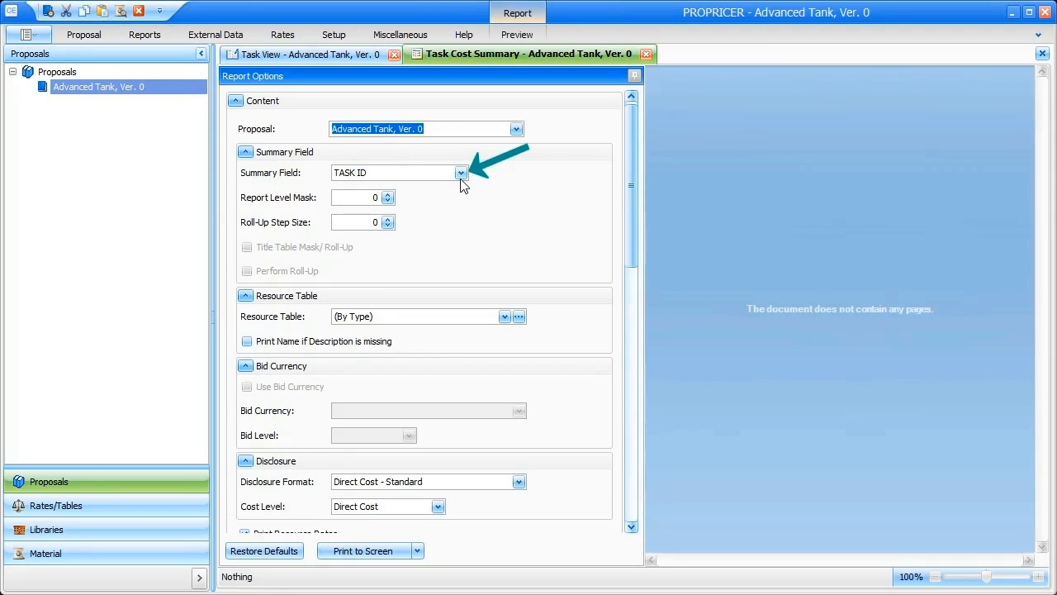
click(461, 172)
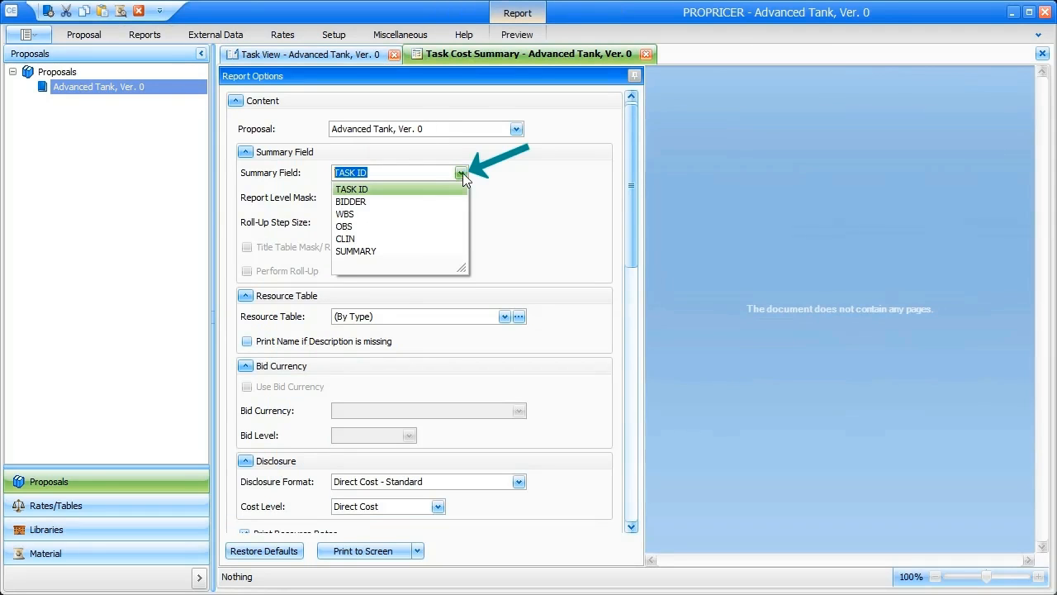
click(419, 239)
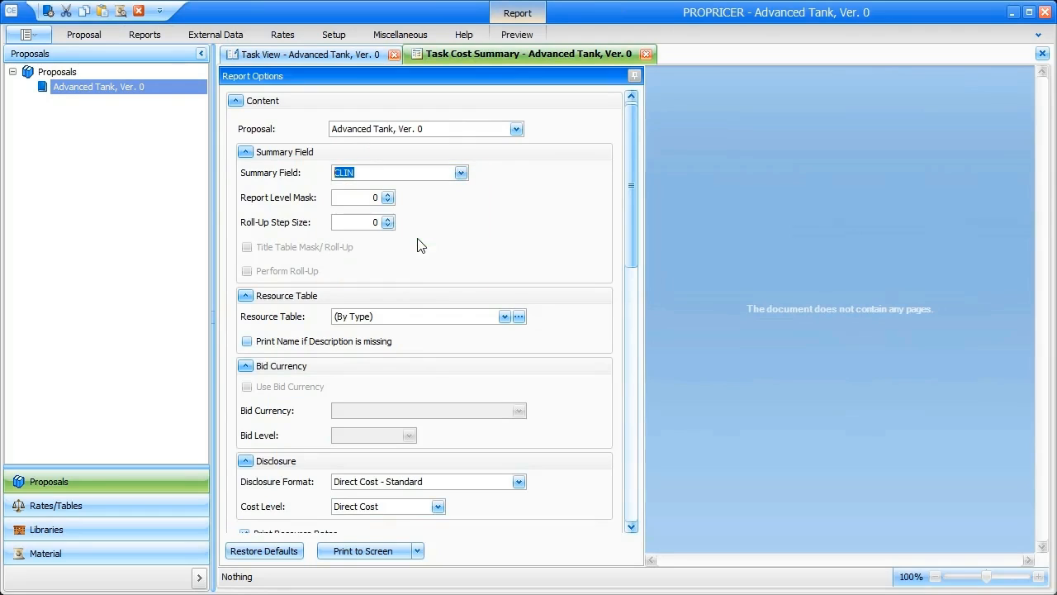
click(364, 551)
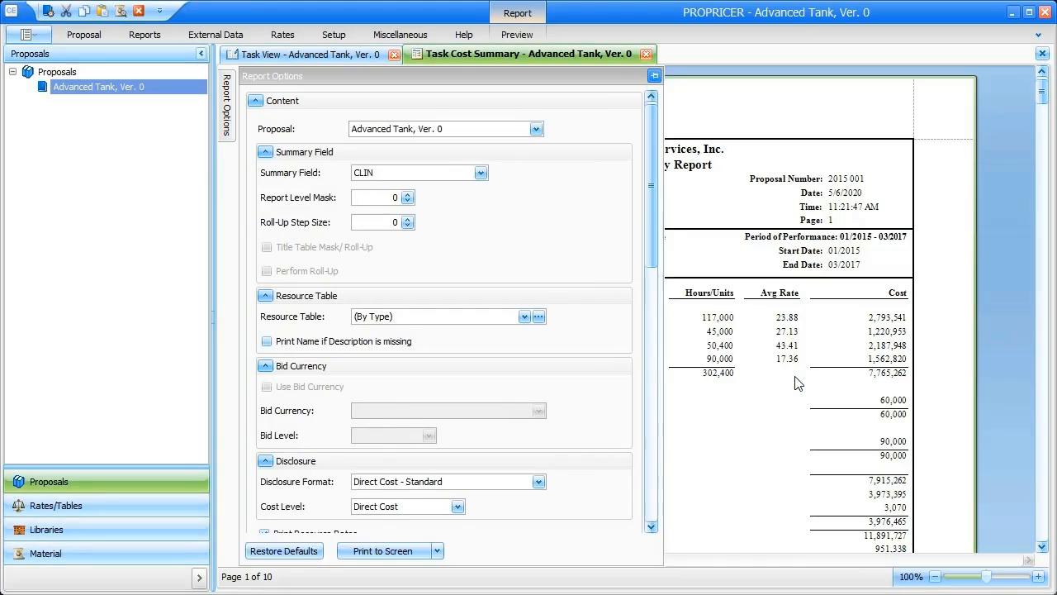
Check the warranty cost on the report's CLIN 2015AB page, and close the report and the Task View.
scroll(805, 380, down, 8)
scroll(814, 378, down, 10)
scroll(814, 378, down, 1)
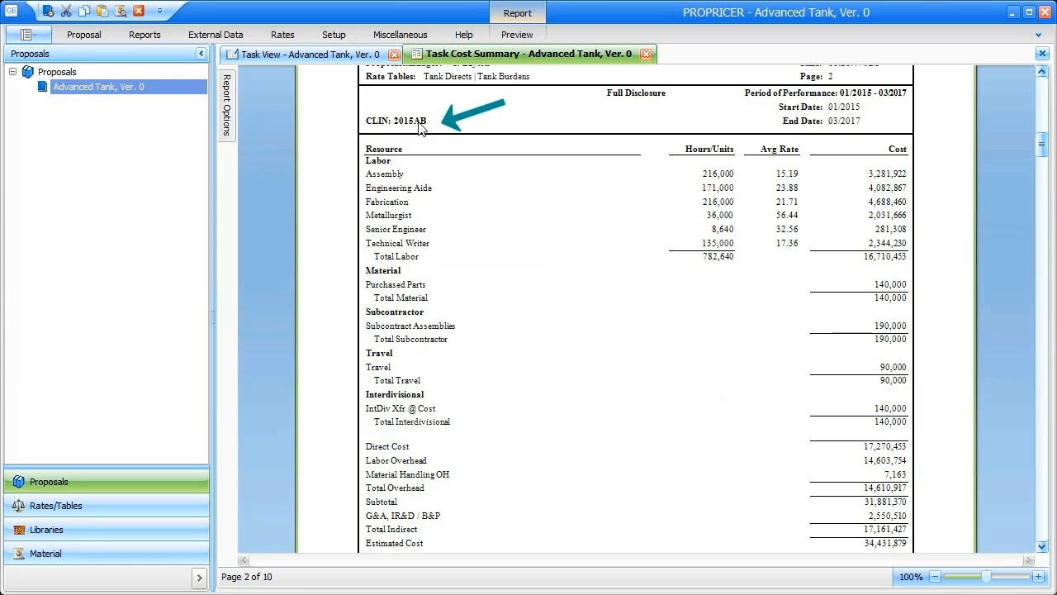
scroll(542, 432, down, 2)
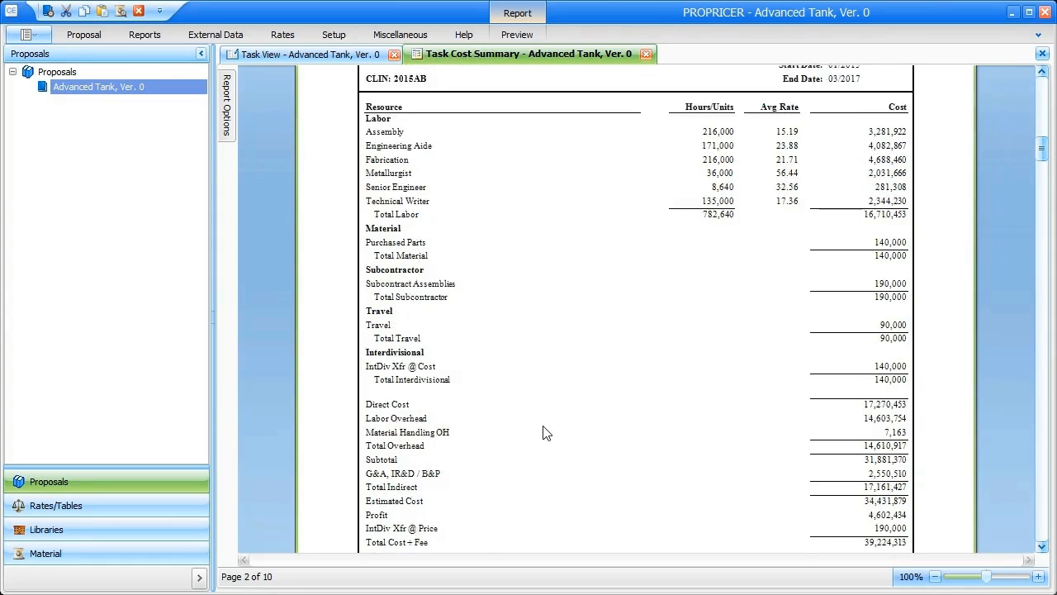
scroll(545, 432, down, 1)
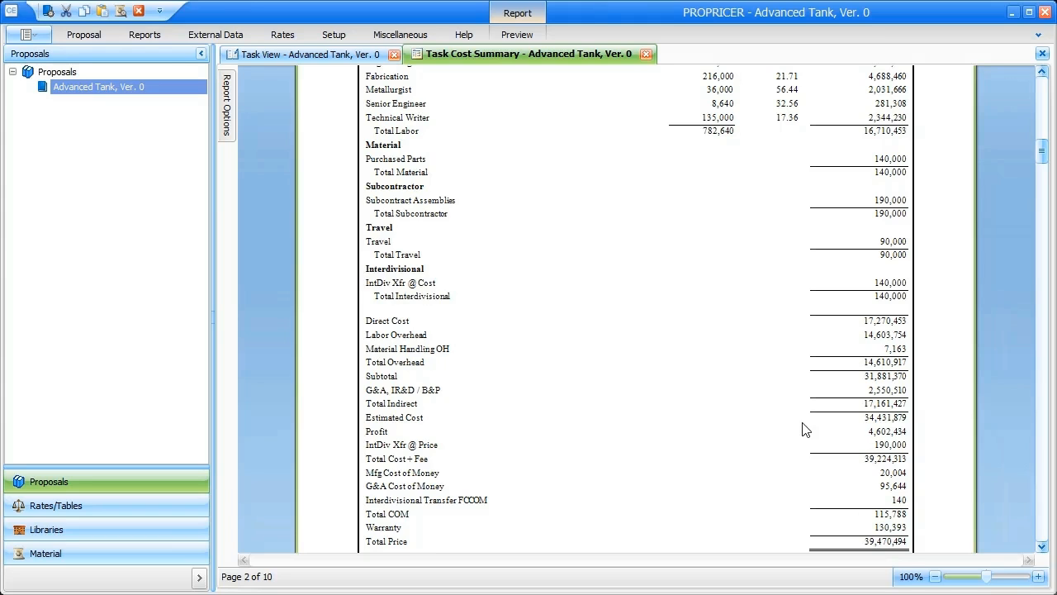
click(645, 53)
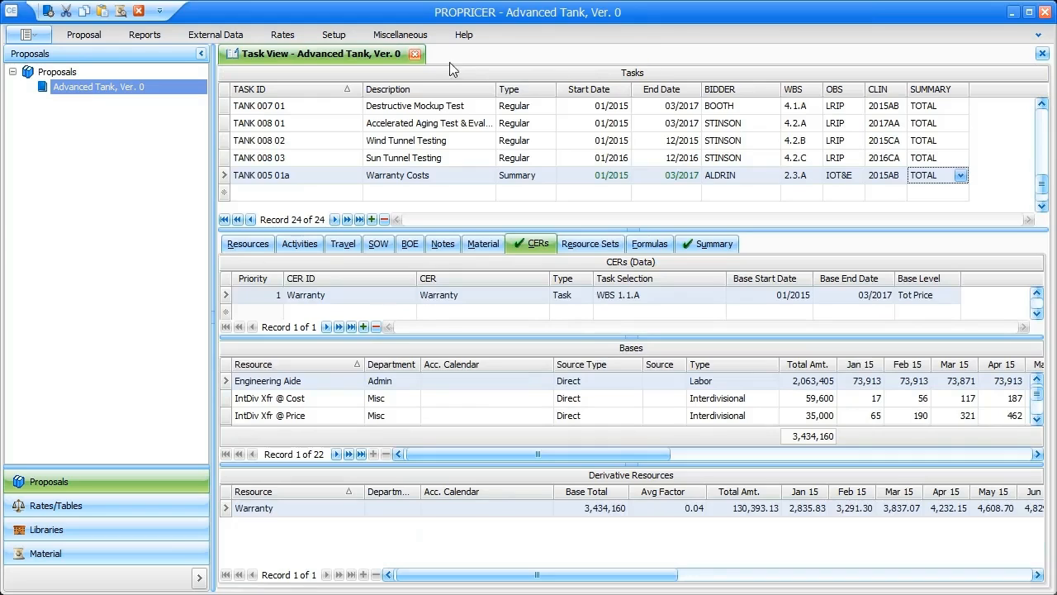
click(415, 54)
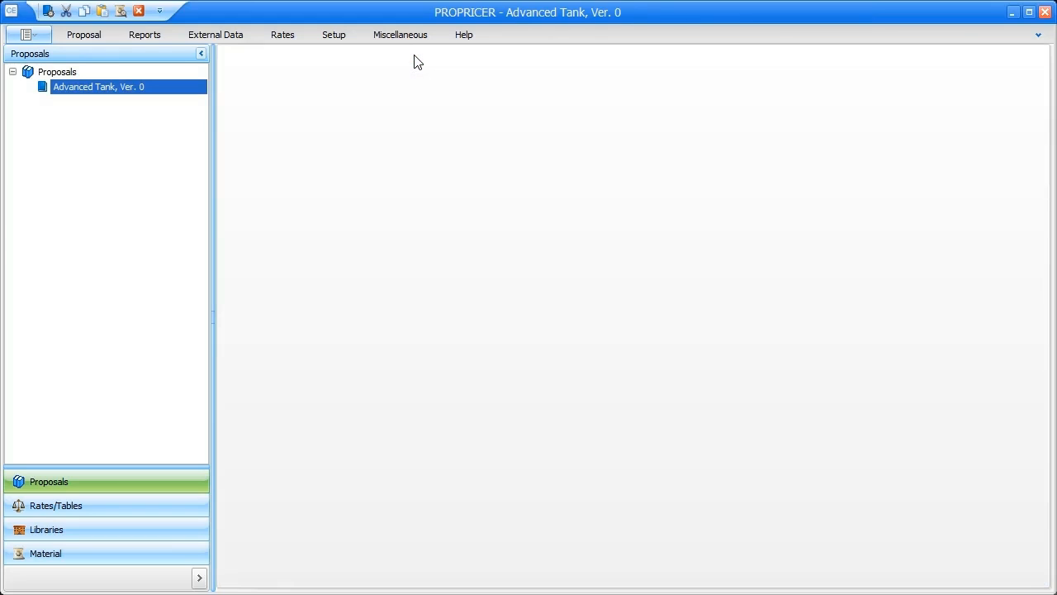